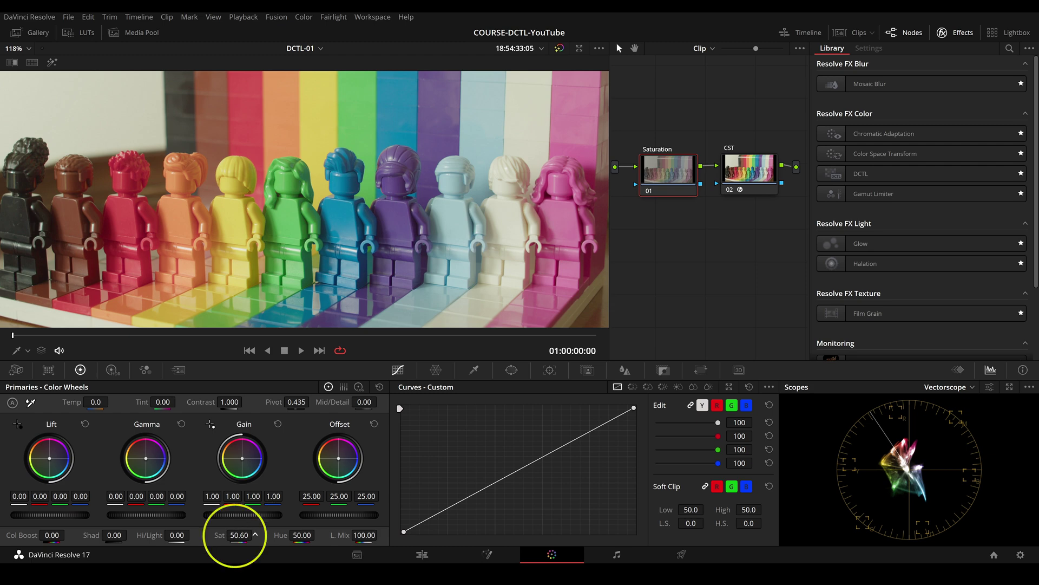
# - Raise Sat on the Lego clip, set the saturation DCTL's Global Blend to 1.0, and wipe to compare
pyautogui.moveTo(234, 535); pyautogui.dragTo(261, 535)
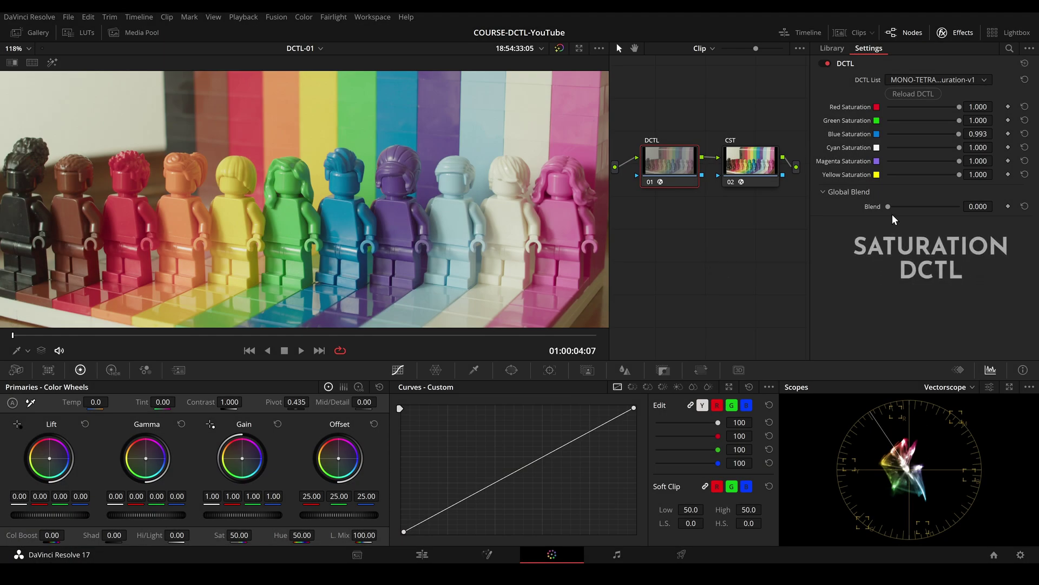
pyautogui.moveTo(889, 211); pyautogui.dragTo(956, 216)
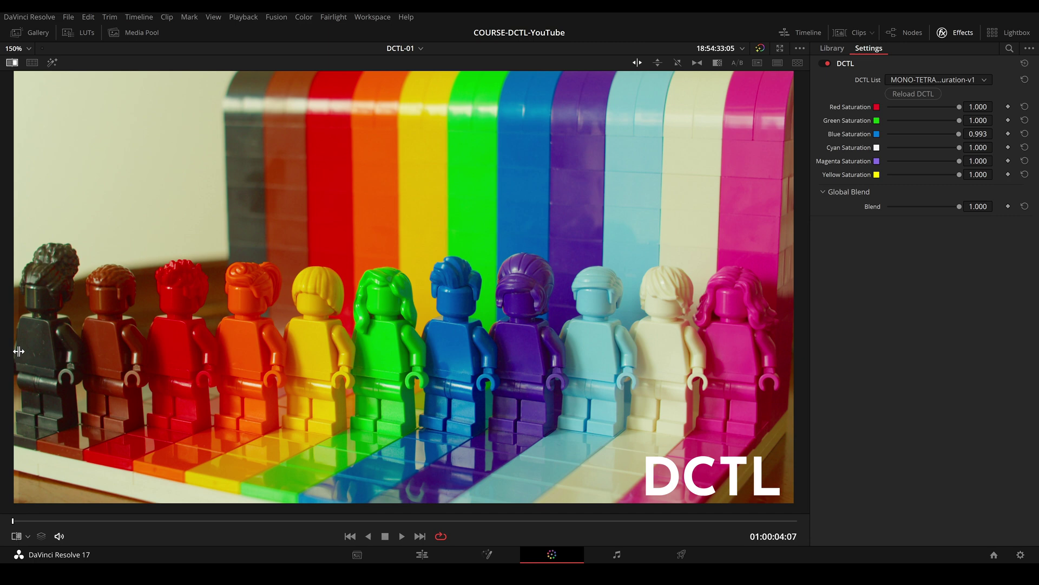
pyautogui.moveTo(19, 352); pyautogui.dragTo(39, 347)
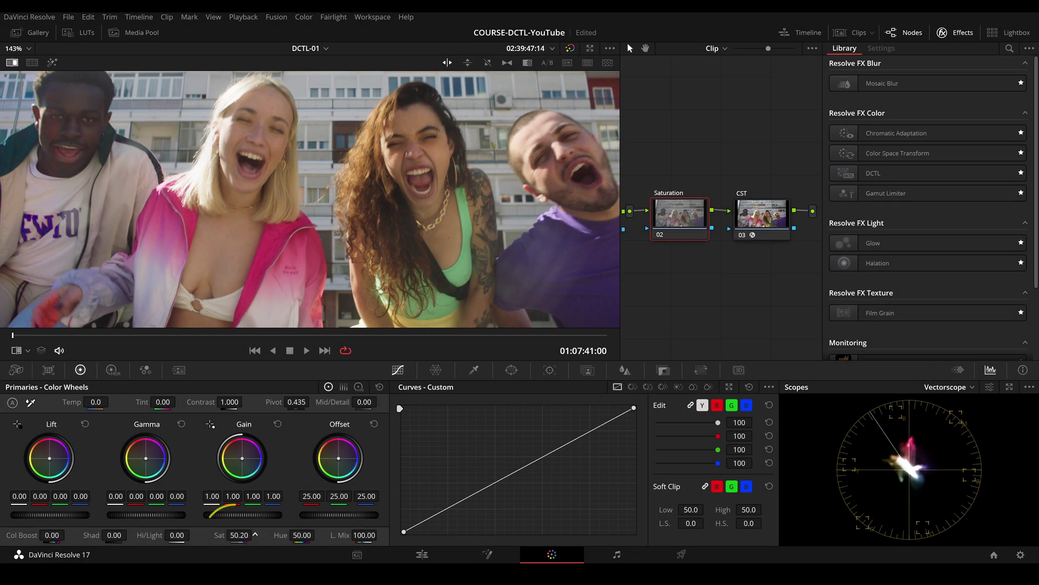
# - Raise Sat on the street portrait, blend in the saturation DCTL, and wipe between both versions
pyautogui.moveTo(234, 536); pyautogui.dragTo(247, 536)
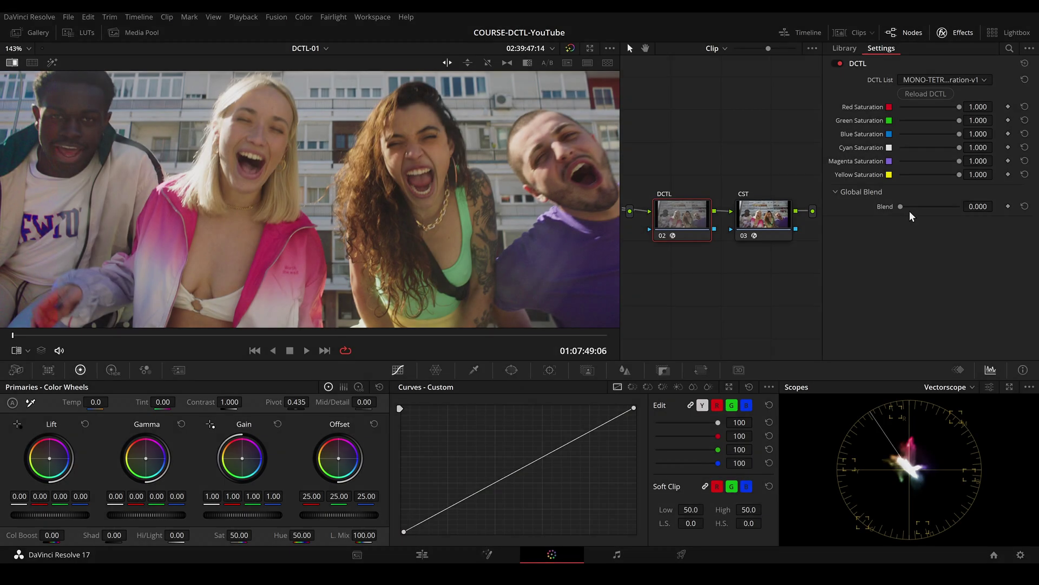
pyautogui.moveTo(901, 206); pyautogui.dragTo(971, 208)
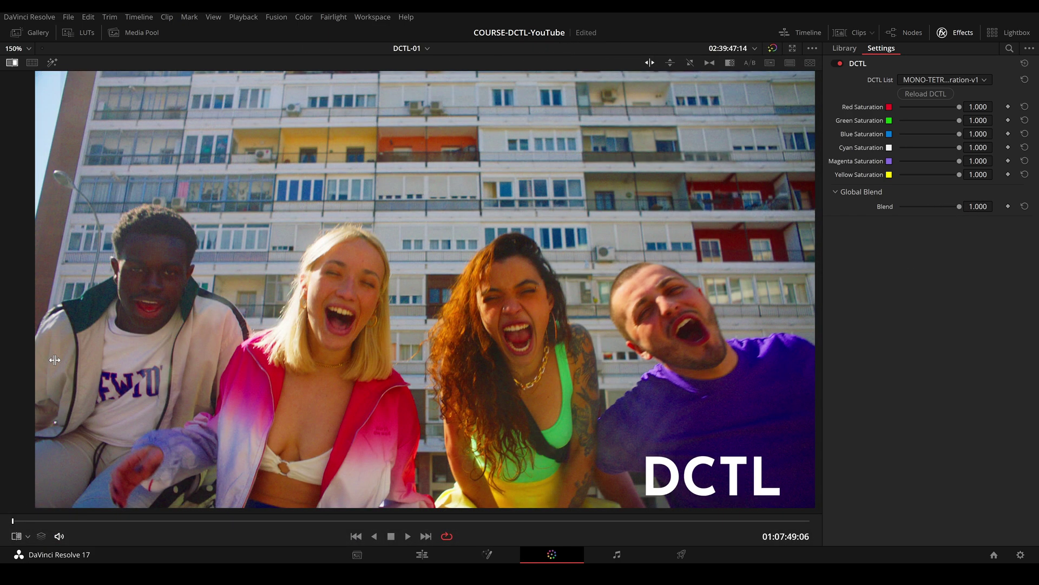
pyautogui.moveTo(54, 360); pyautogui.dragTo(36, 385)
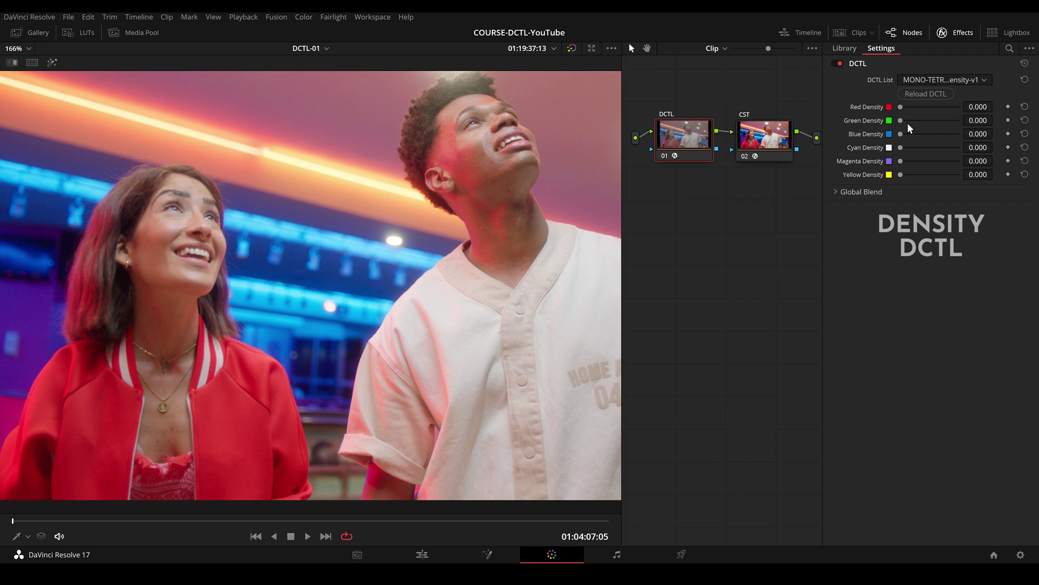
# - Set Red Density to 0.688, pull down red on Hue vs Lum, and wipe to compare
pyautogui.moveTo(902, 110); pyautogui.dragTo(942, 112)
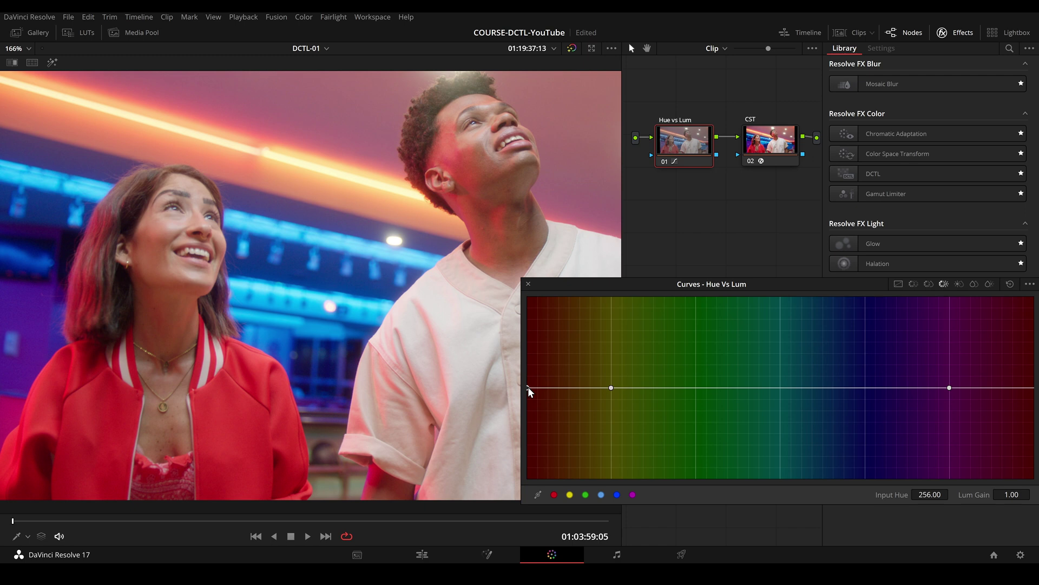
pyautogui.moveTo(529, 387); pyautogui.dragTo(529, 469)
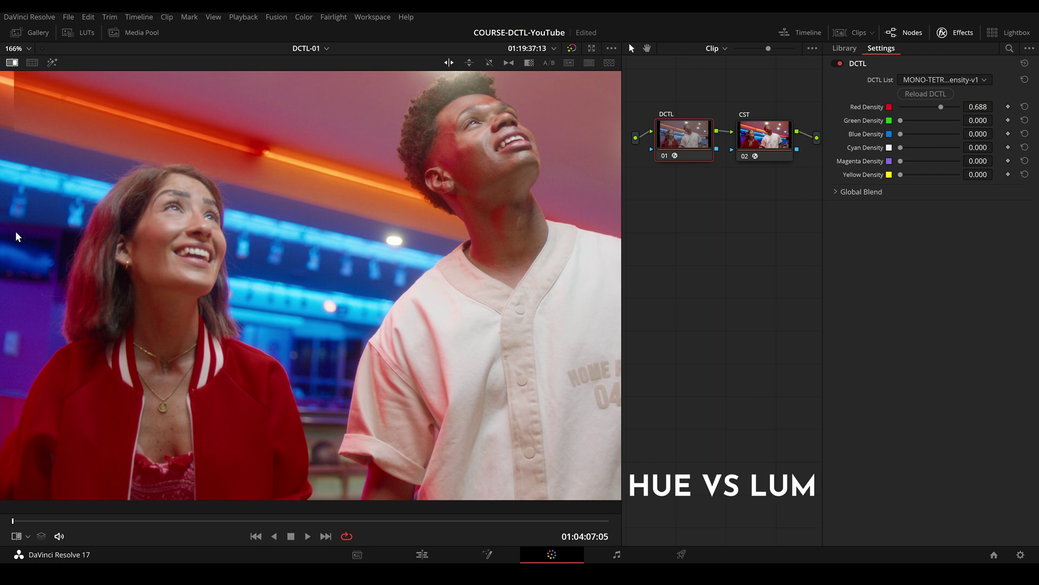
pyautogui.moveTo(39, 237); pyautogui.dragTo(610, 221)
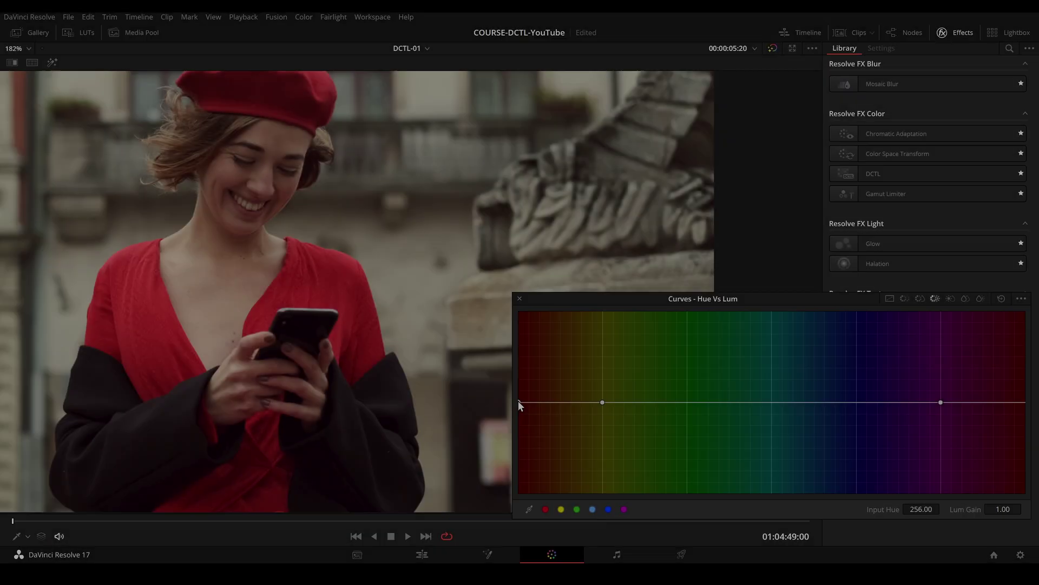
# - Lower red on the Hue vs Lum curve and set Red Density to 0.532 for the red dress
pyautogui.moveTo(518, 402); pyautogui.dragTo(518, 478)
pyautogui.scroll(2, 405, 332)
pyautogui.scroll(1, 184, 333)
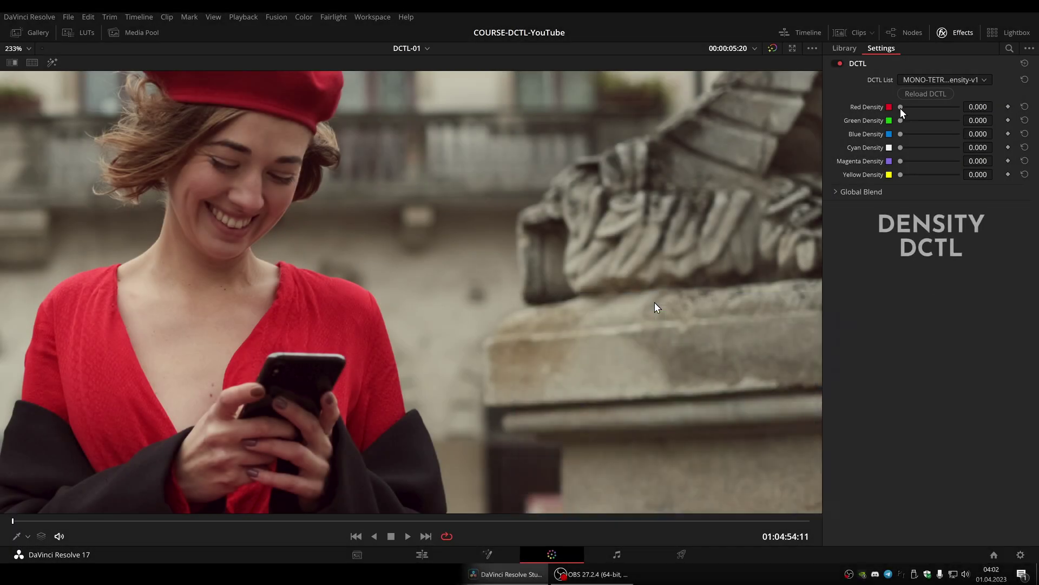
pyautogui.moveTo(901, 106); pyautogui.dragTo(932, 107)
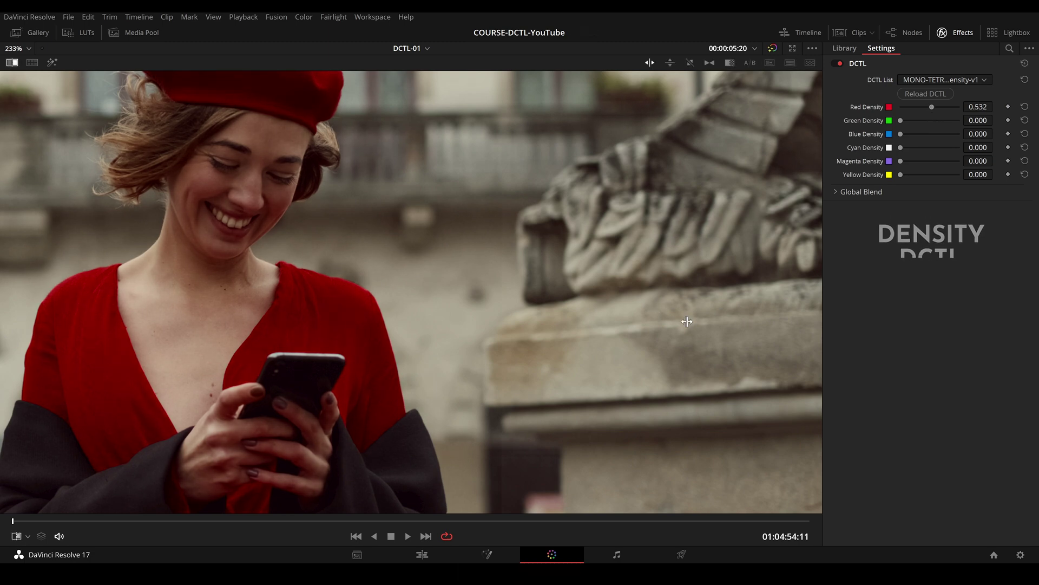
# - Wipe between the density and Hue vs Lum versions, then give the Lego clip Green Density 0.909
pyautogui.moveTo(488, 325); pyautogui.dragTo(306, 335)
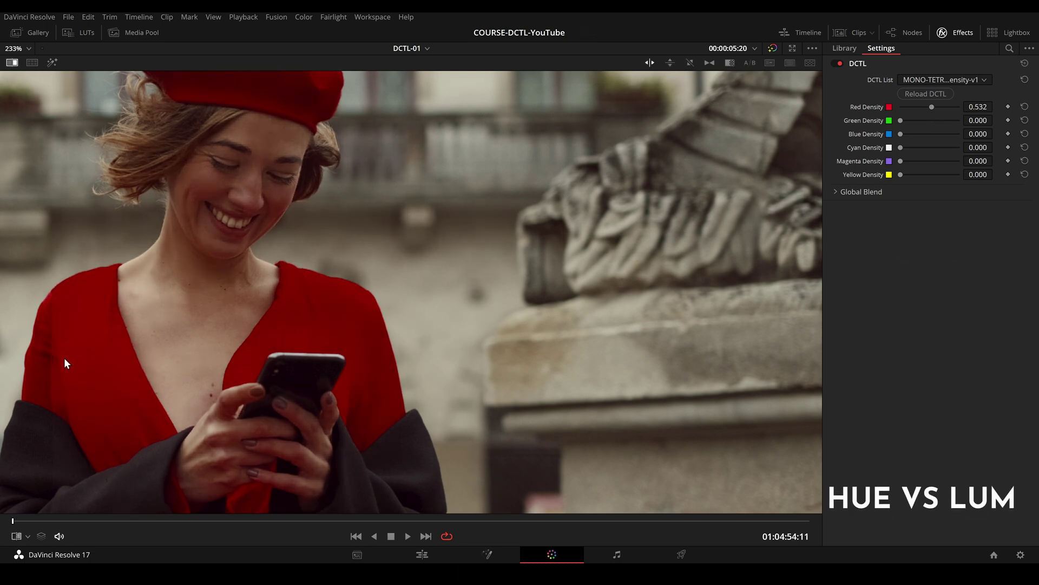
pyautogui.moveTo(47, 361); pyautogui.dragTo(753, 347)
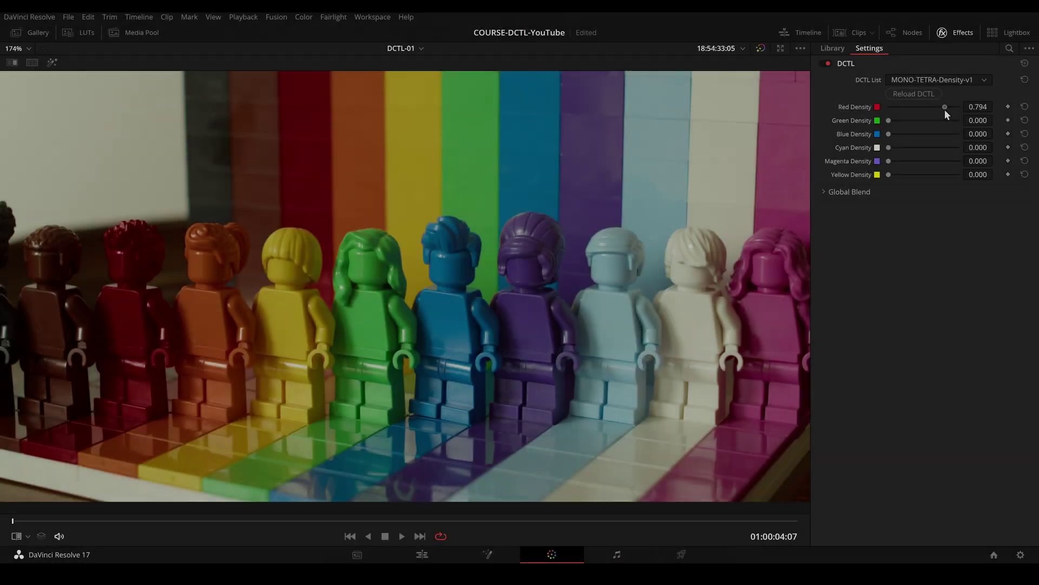
pyautogui.moveTo(945, 110); pyautogui.dragTo(888, 160)
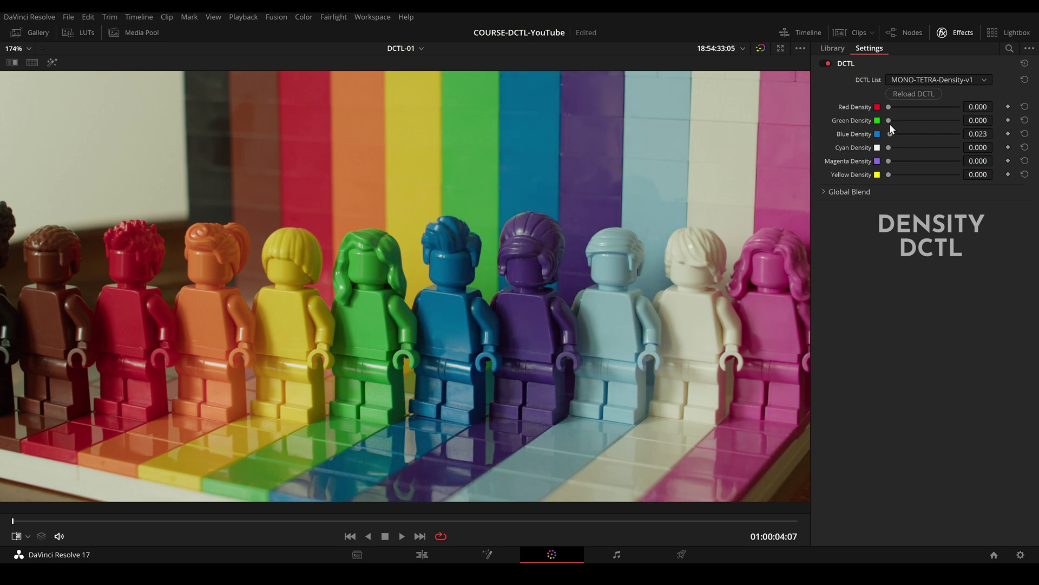
pyautogui.moveTo(889, 123); pyautogui.dragTo(953, 120)
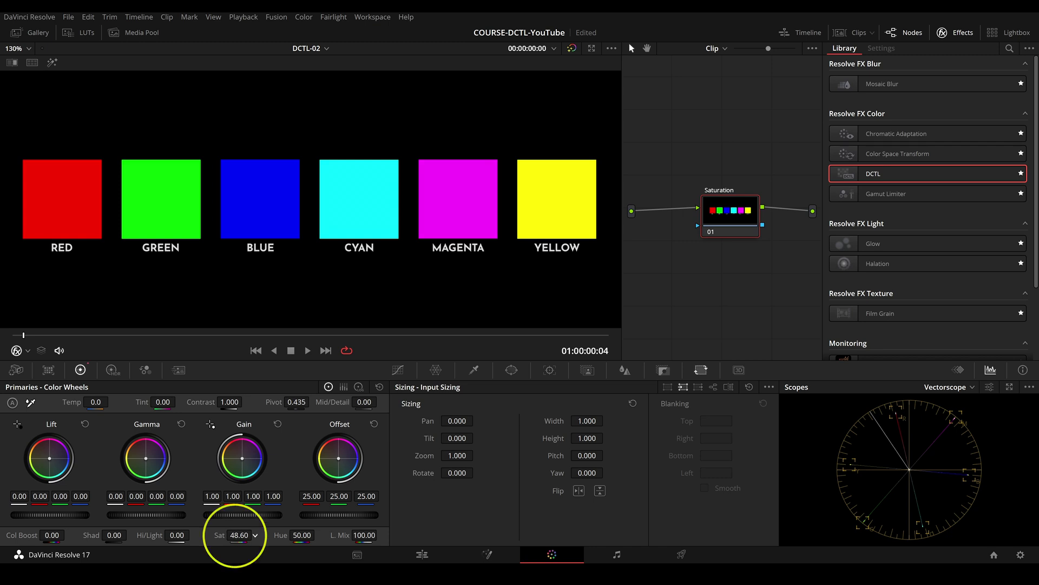
# - Lower the Saturation node's Sat to 0.00, turning the six colour patches gray
pyautogui.moveTo(239, 535); pyautogui.dragTo(227, 535)
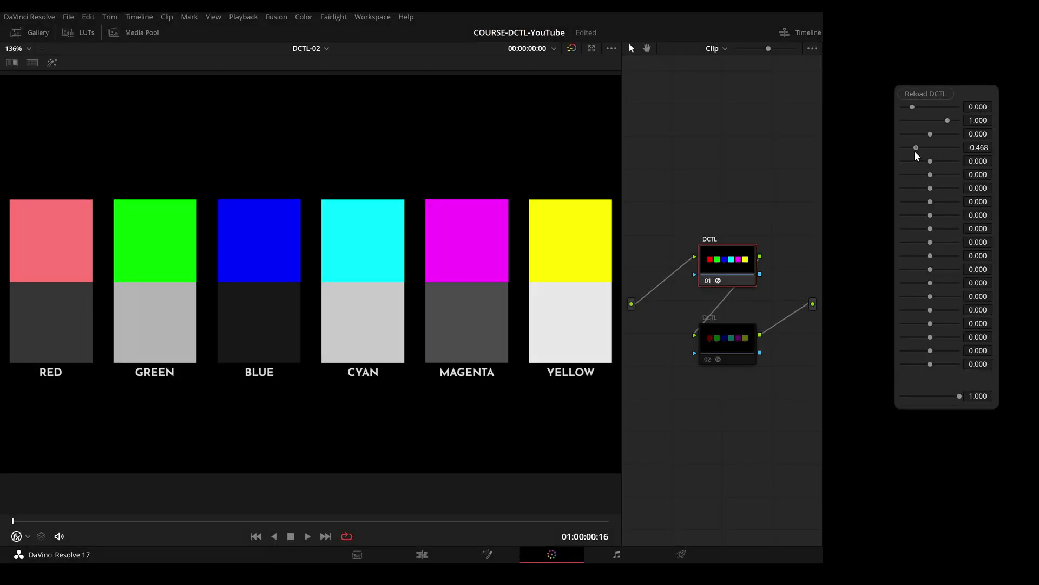
# - Set all six colour sliders to -1.000, pushing each swatch's top half to white
pyautogui.moveTo(916, 152); pyautogui.dragTo(900, 149)
pyautogui.moveTo(929, 189); pyautogui.dragTo(898, 196)
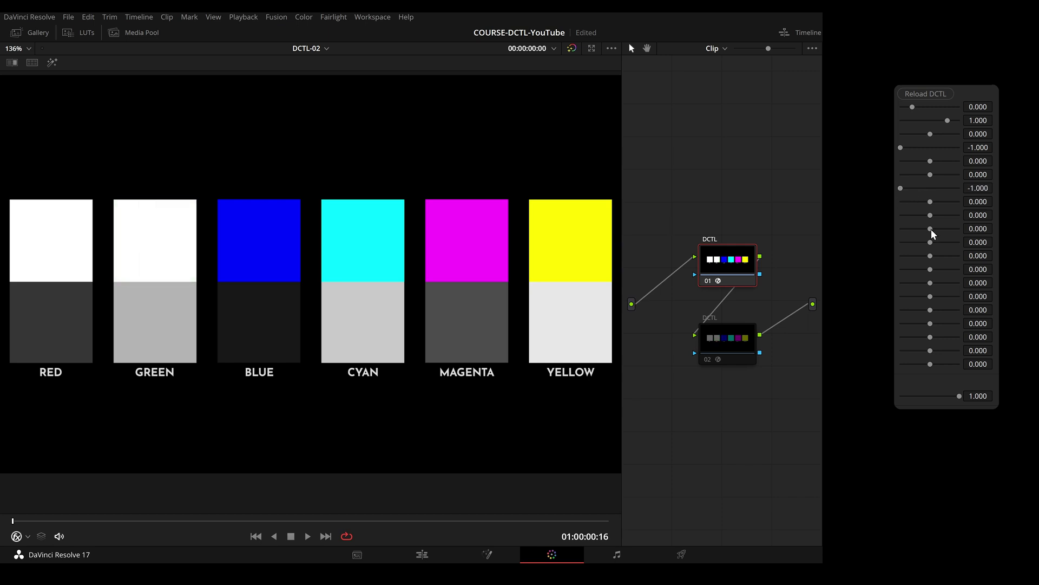
pyautogui.moveTo(930, 230); pyautogui.dragTo(896, 232)
pyautogui.moveTo(930, 269); pyautogui.dragTo(899, 271)
pyautogui.moveTo(930, 310); pyautogui.dragTo(899, 315)
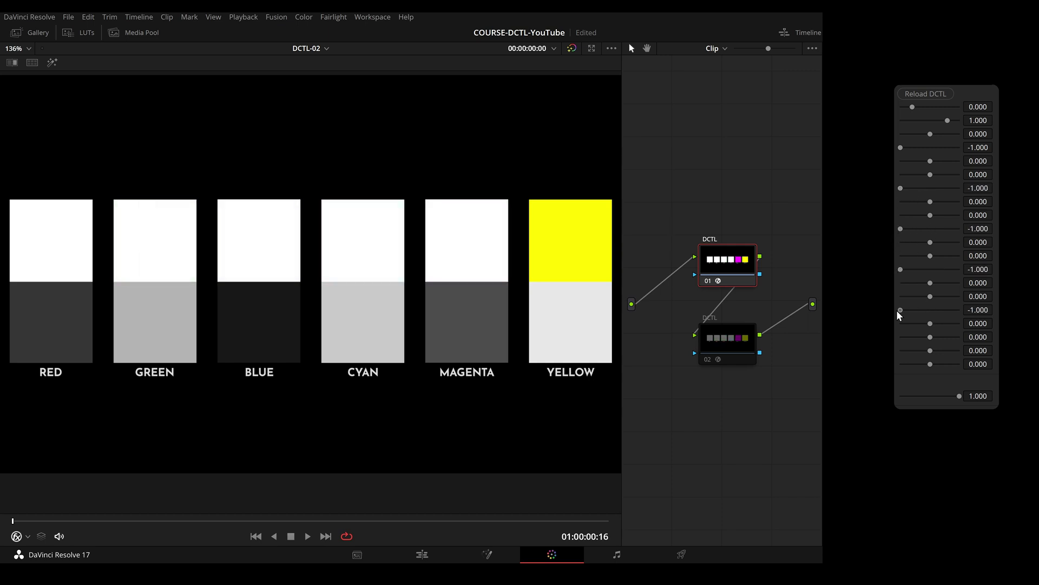
pyautogui.moveTo(930, 350); pyautogui.dragTo(895, 353)
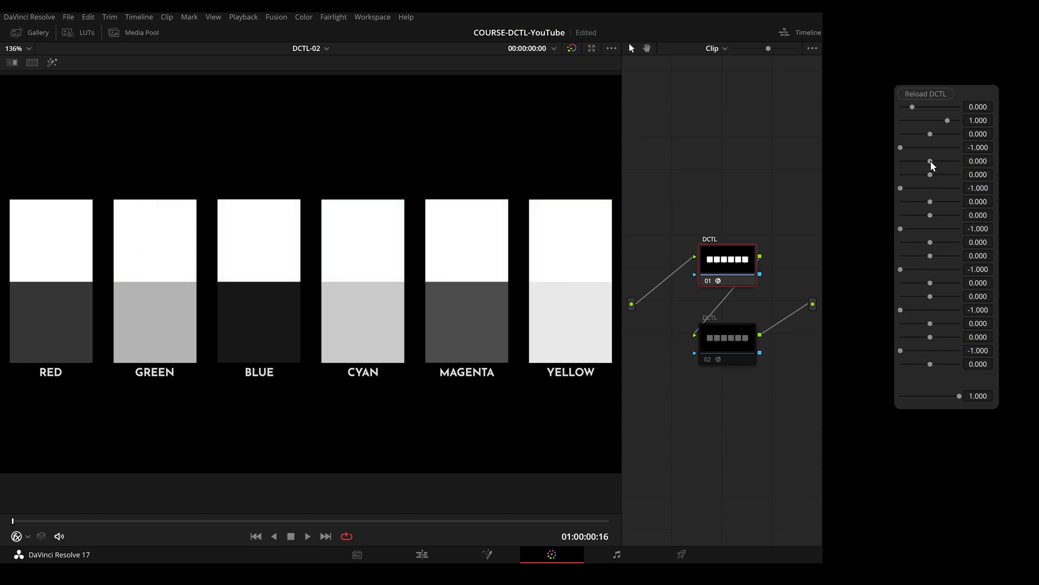
# - Adjust the red, green, blue and magenta sliders until each top half matches its gray reference
pyautogui.moveTo(931, 162); pyautogui.dragTo(909, 171)
pyautogui.moveTo(929, 209)
pyautogui.mouseDown()
pyautogui.moveTo(914, 206)
pyautogui.moveTo(923, 208)
pyautogui.mouseUp()
pyautogui.moveTo(930, 245); pyautogui.dragTo(922, 285)
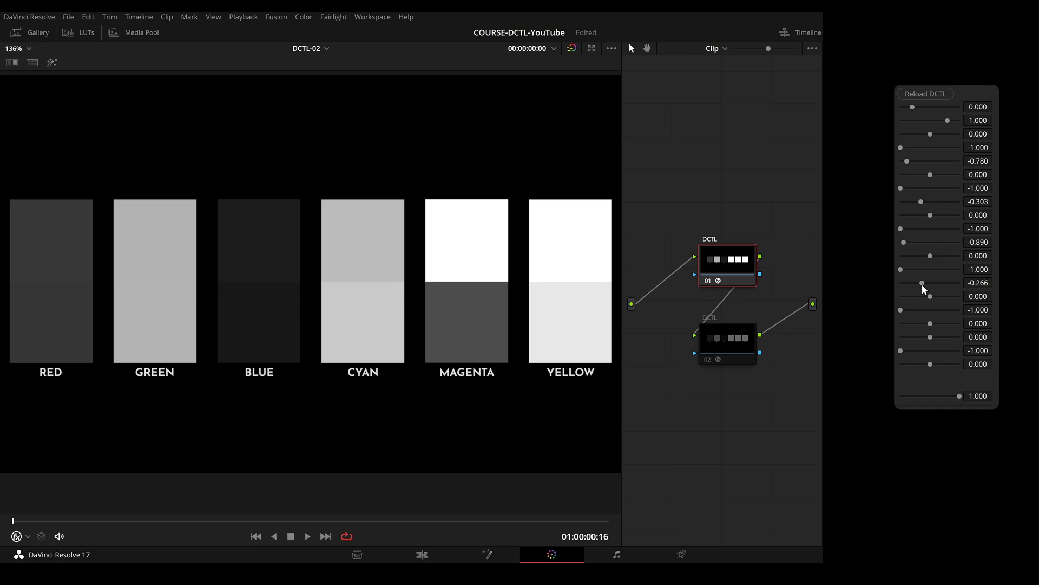
pyautogui.moveTo(930, 325); pyautogui.dragTo(909, 326)
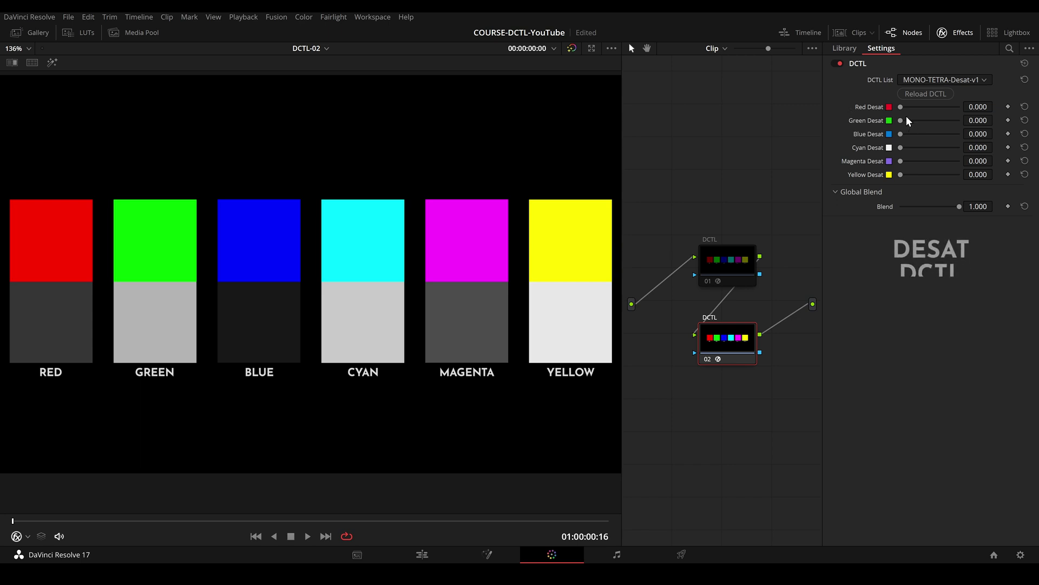
# - Raise the Red, Green, Blue and Magenta Desat values to 1.000 on the second DCTL node
pyautogui.moveTo(914, 109); pyautogui.dragTo(966, 114)
pyautogui.moveTo(902, 123); pyautogui.dragTo(969, 126)
pyautogui.moveTo(902, 135); pyautogui.dragTo(971, 157)
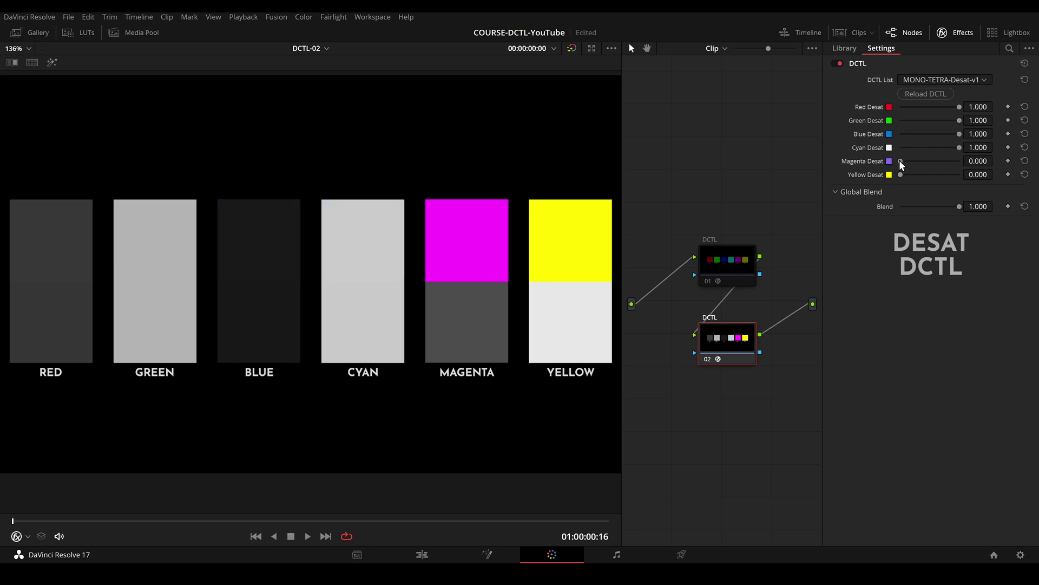
pyautogui.moveTo(902, 162); pyautogui.dragTo(972, 166)
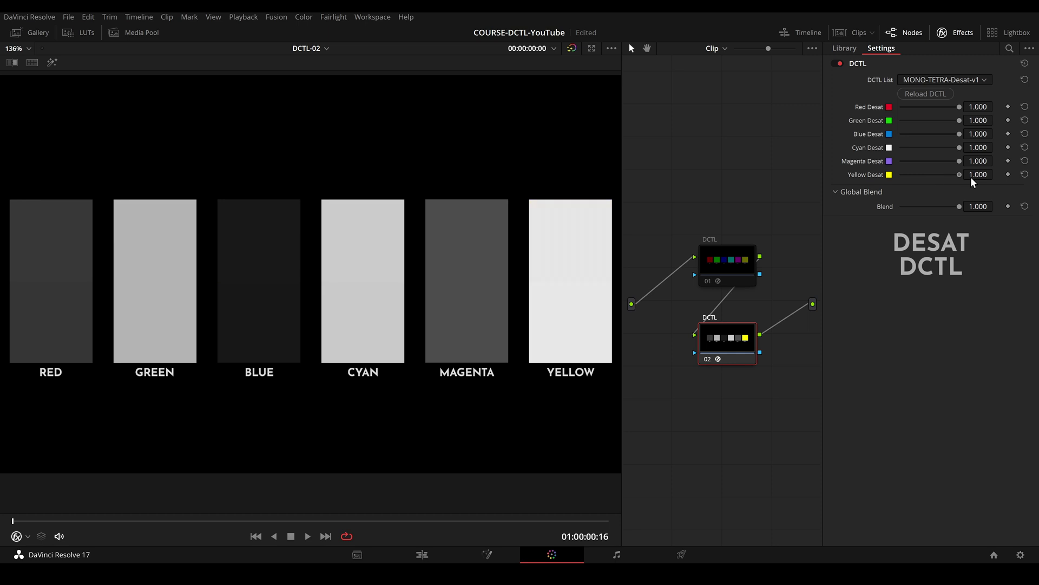